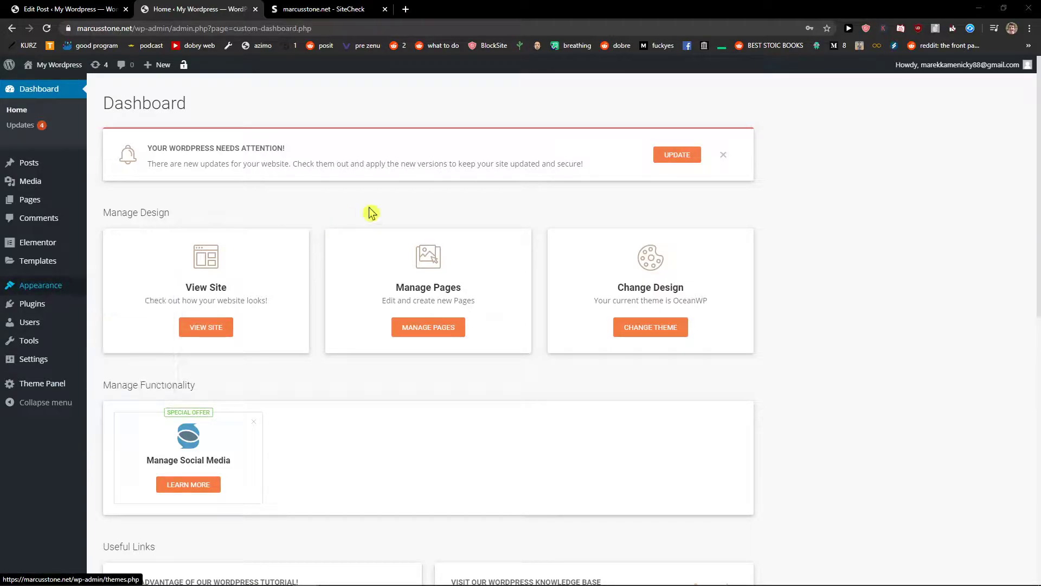
Search Plugins > Add New for 'simple page ordering'
mouse_move(30, 323)
click(32, 304)
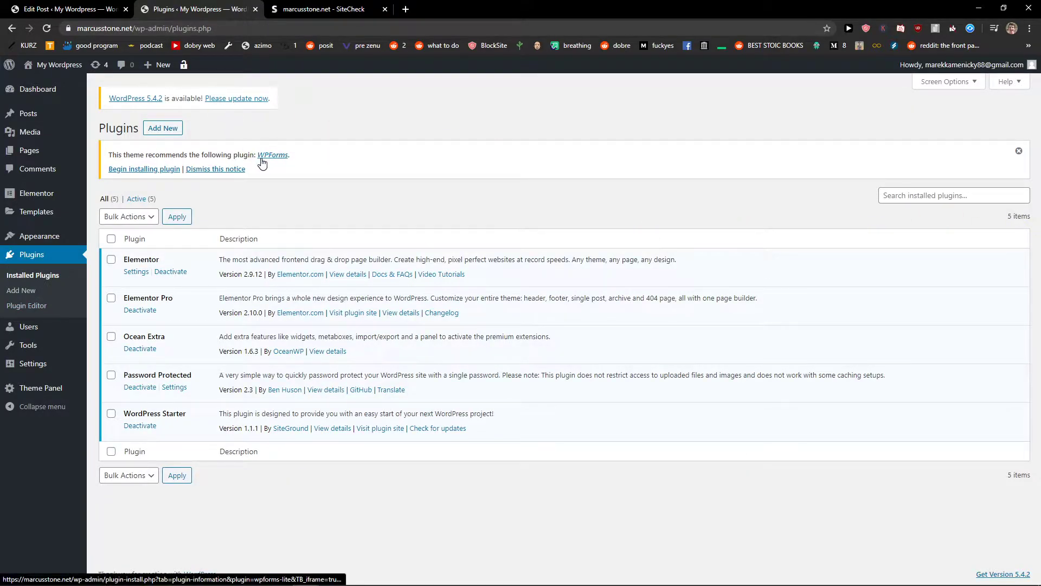
click(162, 128)
click(891, 209)
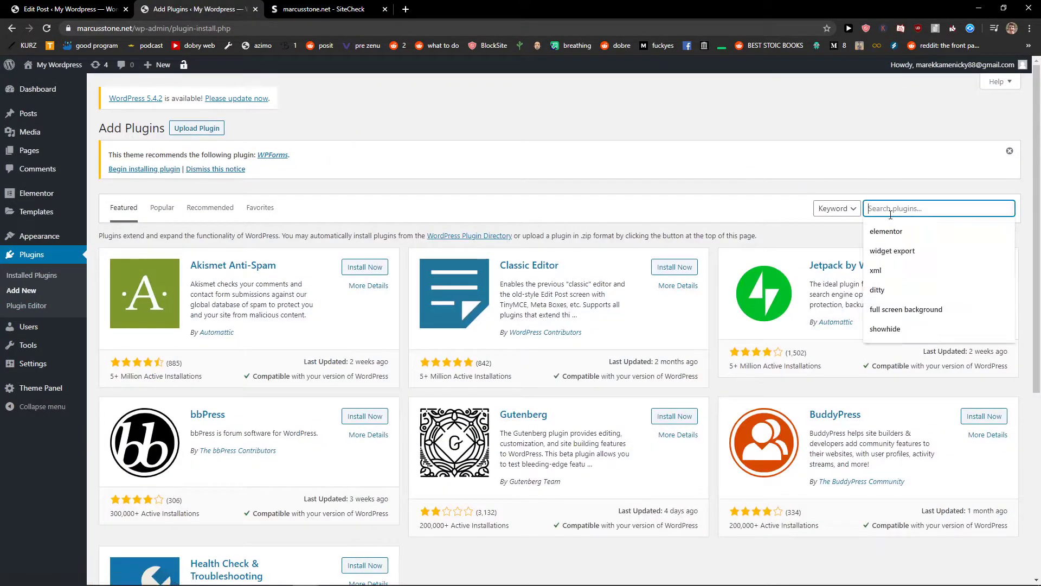
text(simple page ordering)
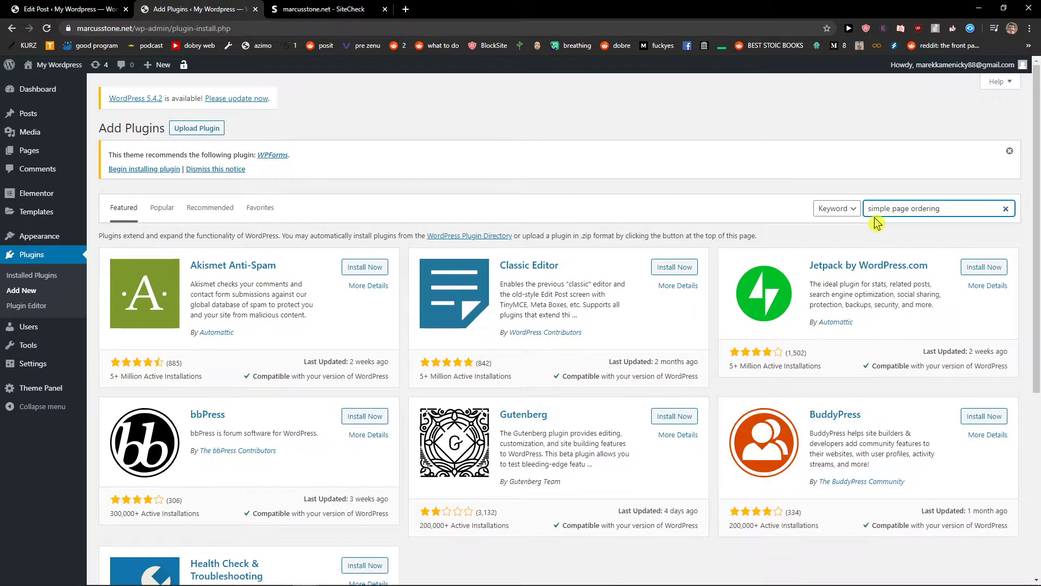
key(Return)
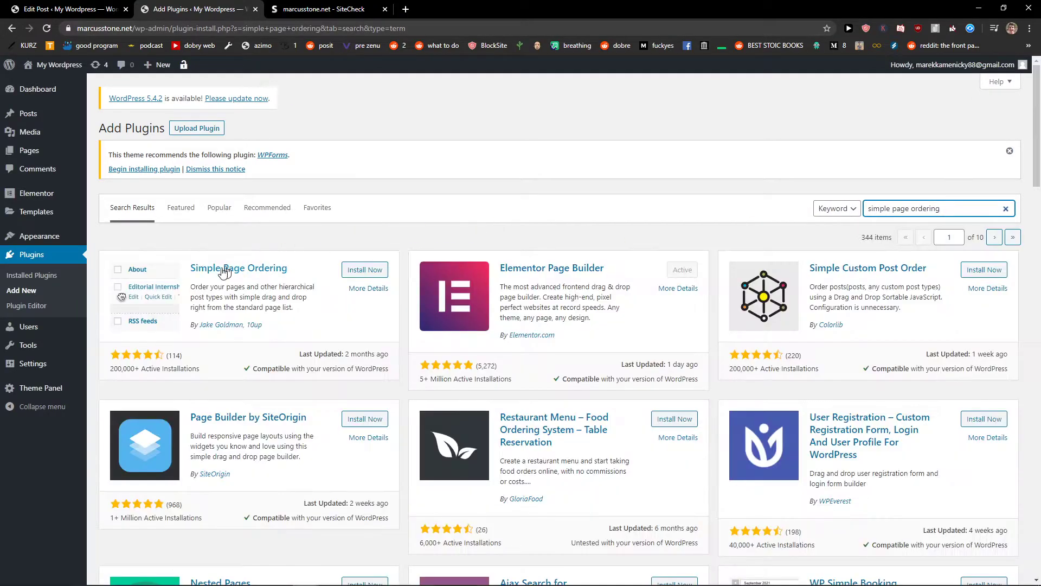
Install Simple Page Ordering, open Pages in a new tab, then activate the plugin
click(365, 269)
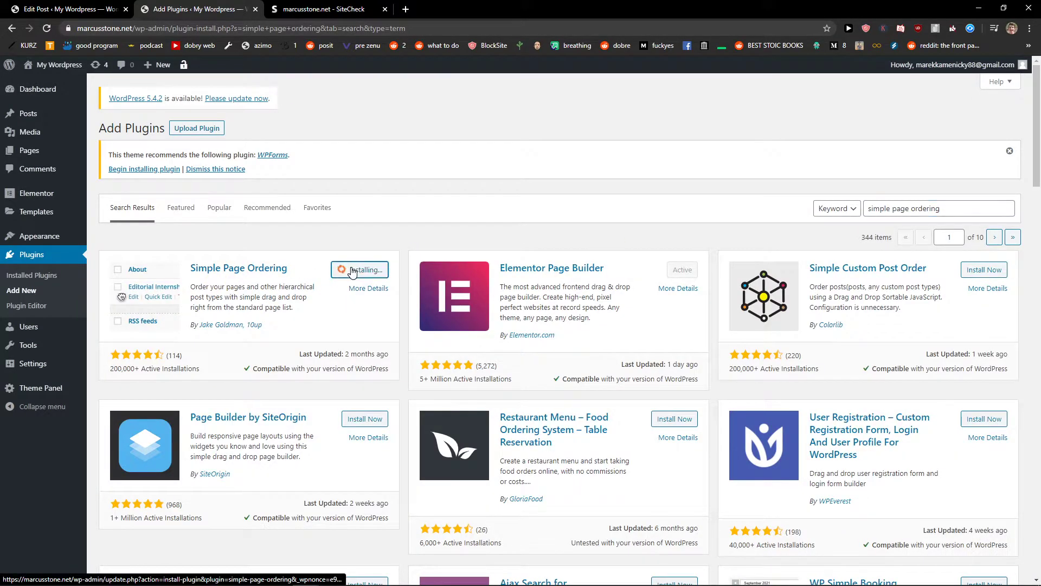
middle_click(28, 149)
click(325, 9)
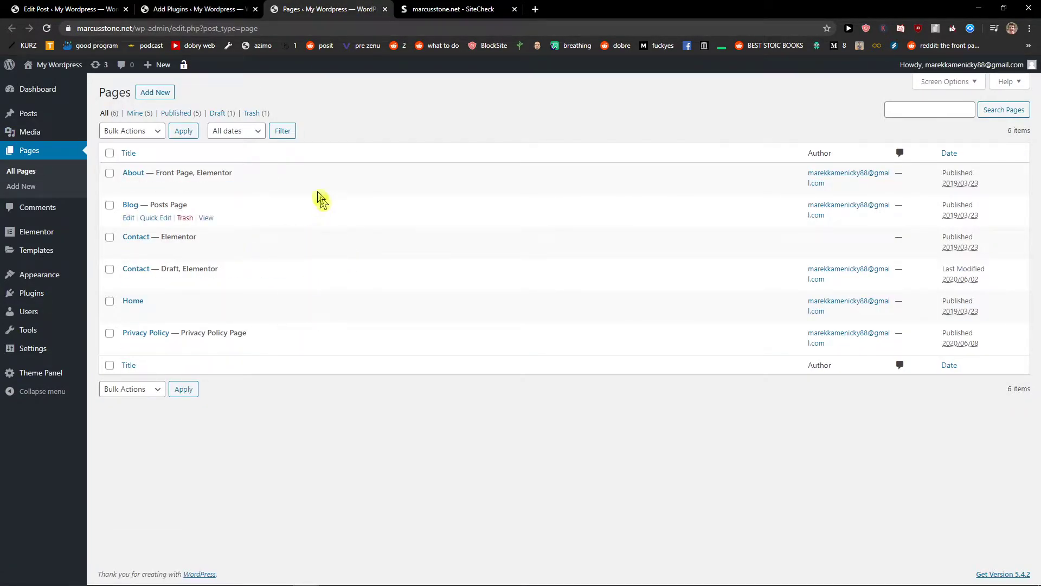
key(ctrl+shift+Tab)
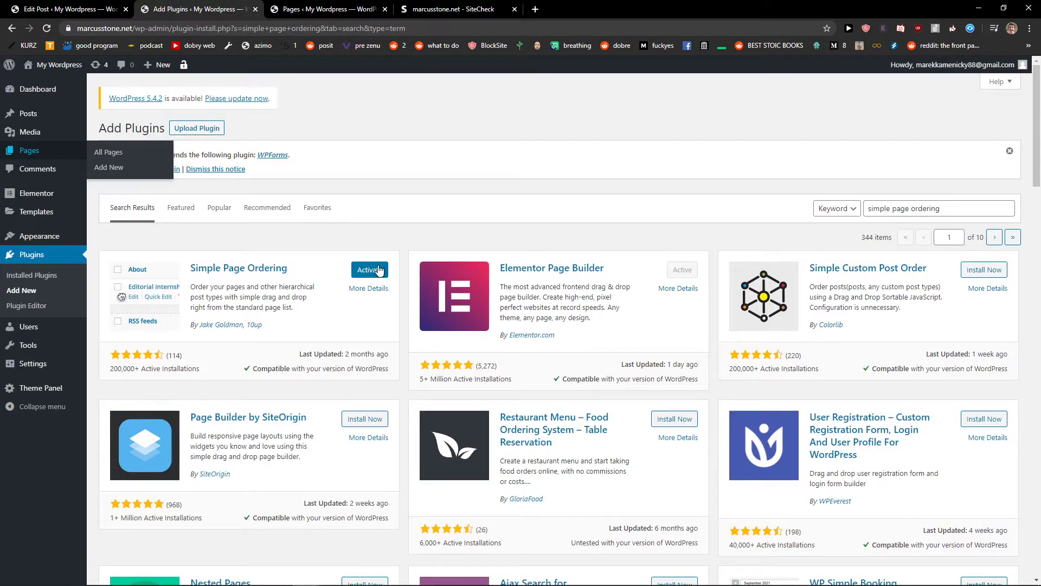
click(370, 269)
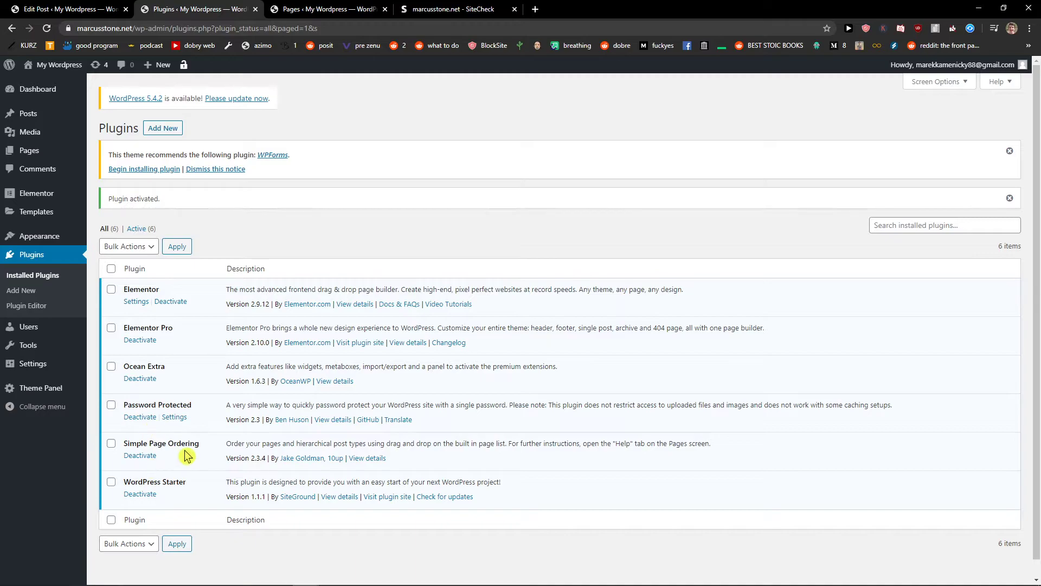
Drag Contact draft to second place, Privacy Policy above Contact, and Blog below Contact
click(326, 9)
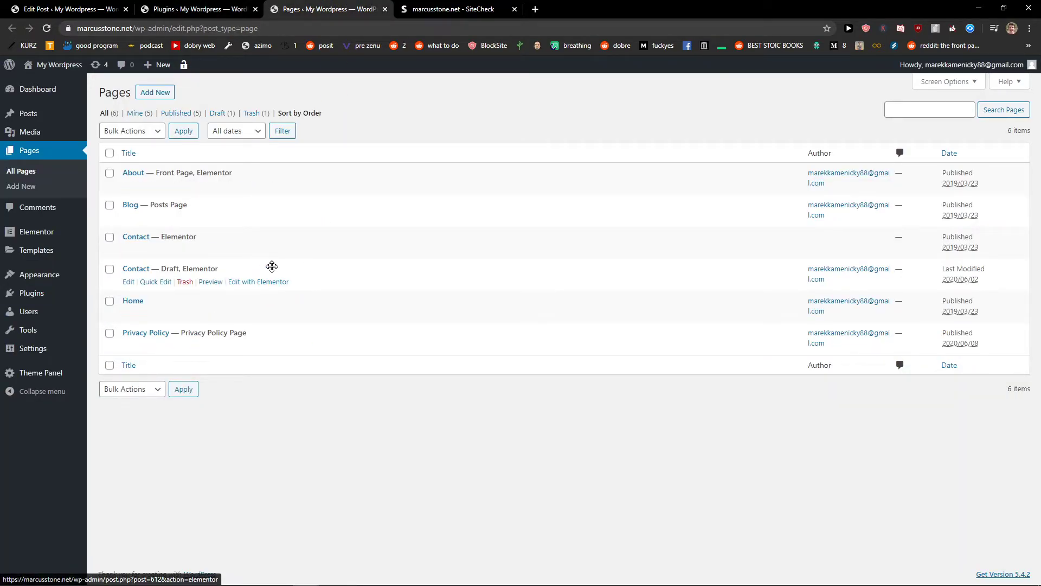
drag(301, 269, 334, 201)
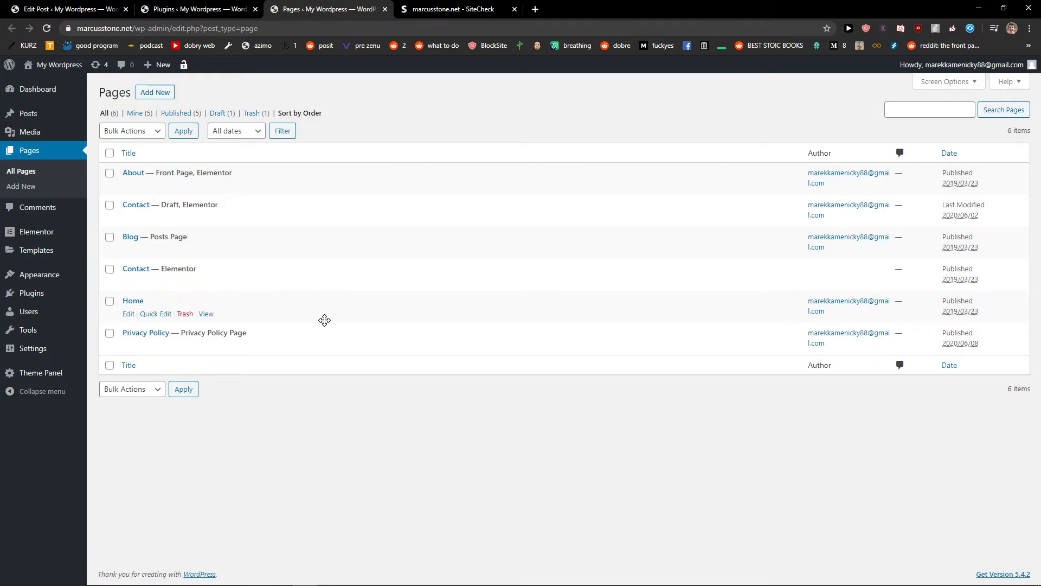
drag(326, 333, 346, 283)
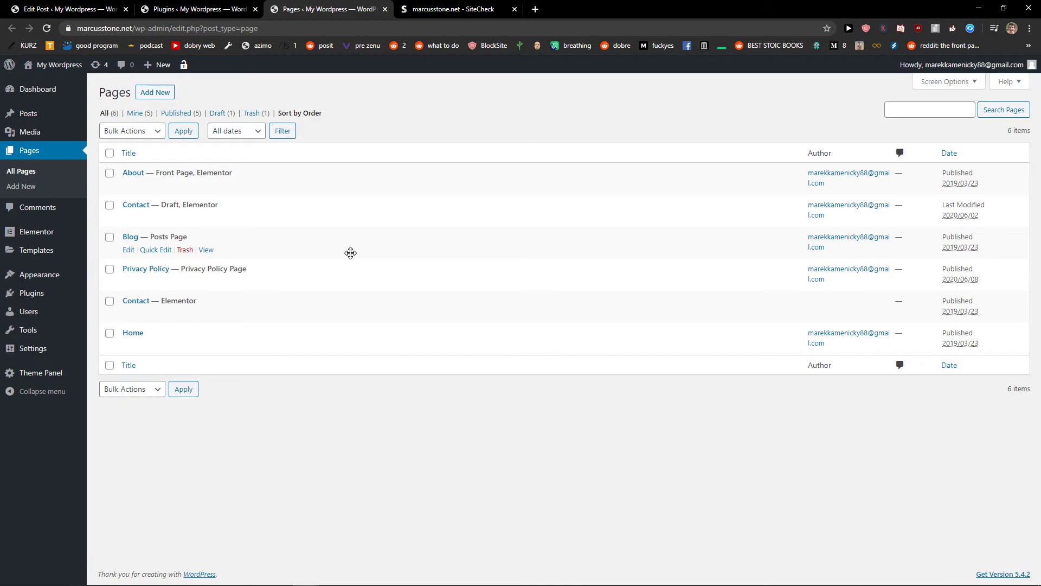
drag(350, 254, 330, 313)
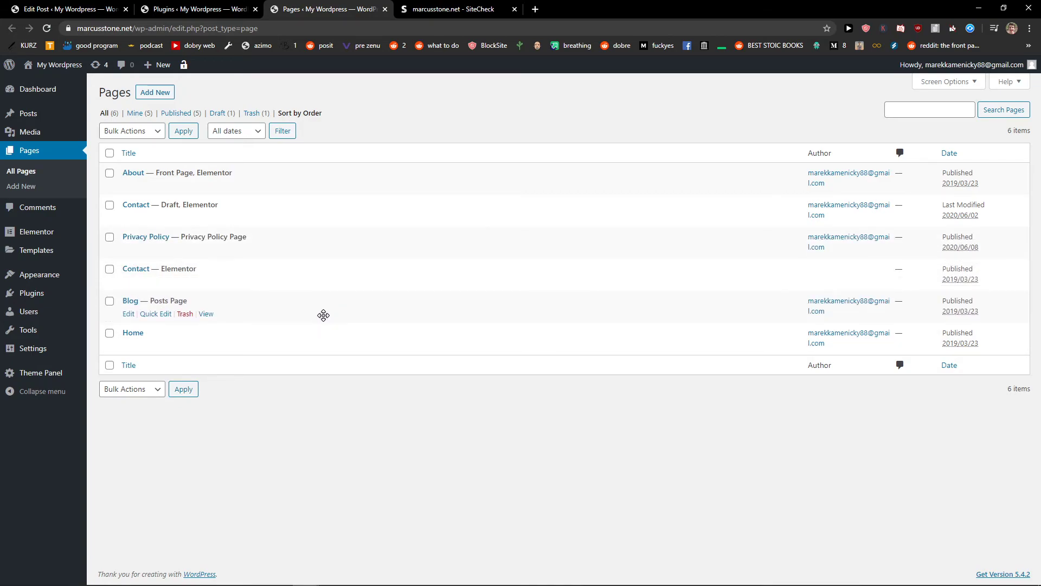